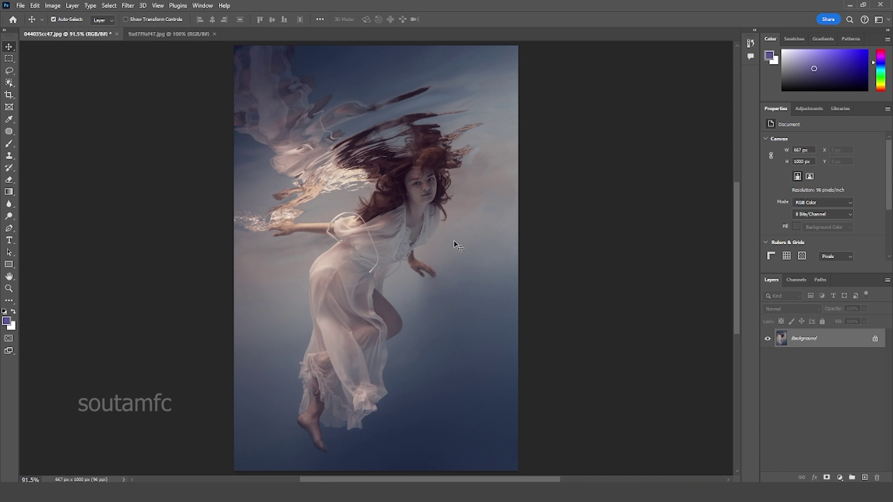
Switch to the 9ad7f9af47.jpg bubbles image and drag it into the woman photo as Layer 1
{"action": "left_click", "coordinate": [180, 34]}
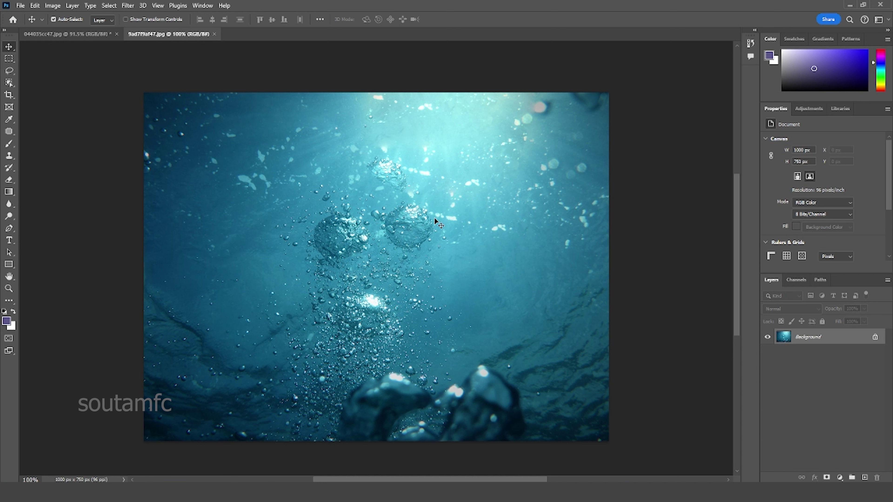
{"action": "mouse_move", "coordinate": [436, 219]}
{"action": "left_mouse_down"}
{"action": "mouse_move", "coordinate": [405, 219]}
{"action": "mouse_move", "coordinate": [477, 235]}
{"action": "left_mouse_up"}
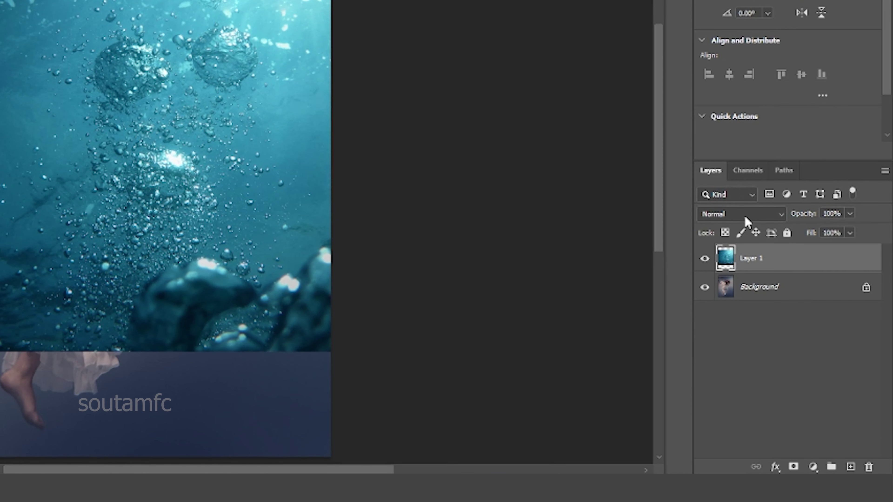
Set Layer 1's blend mode to Color, then toggle its visibility to compare with the original
{"action": "left_click", "coordinate": [726, 213]}
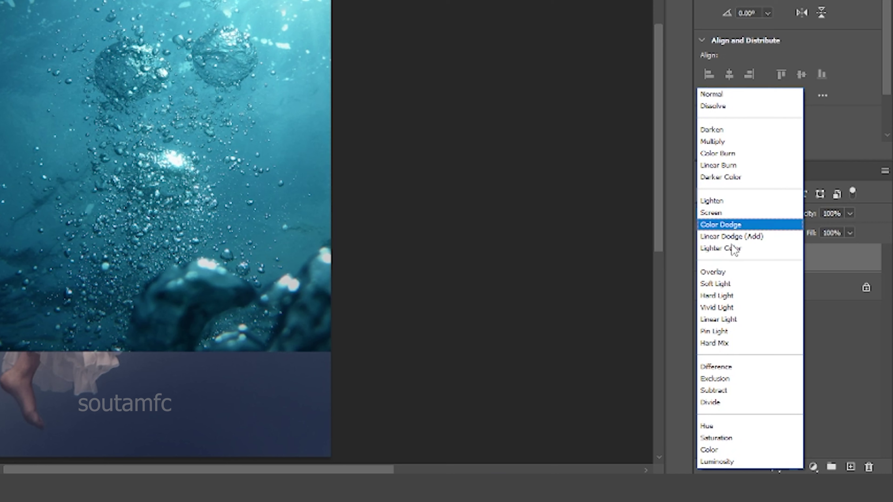
{"action": "left_click", "coordinate": [725, 450]}
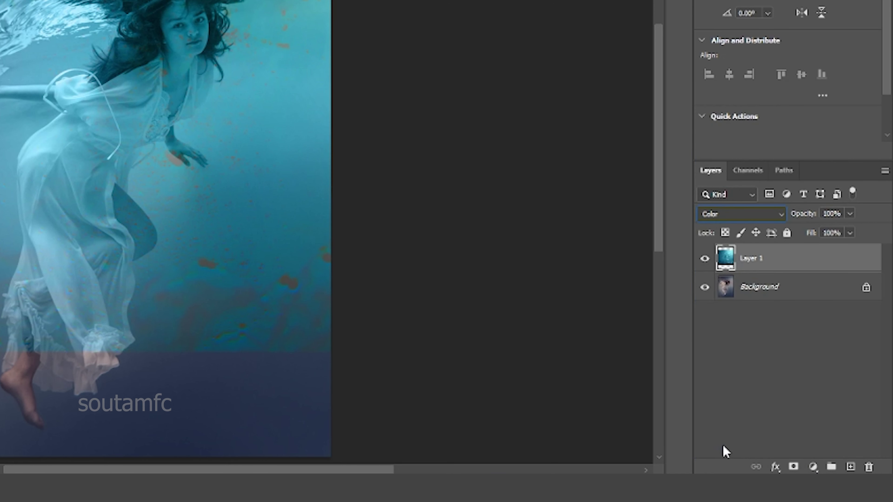
{"action": "left_click", "coordinate": [704, 258]}
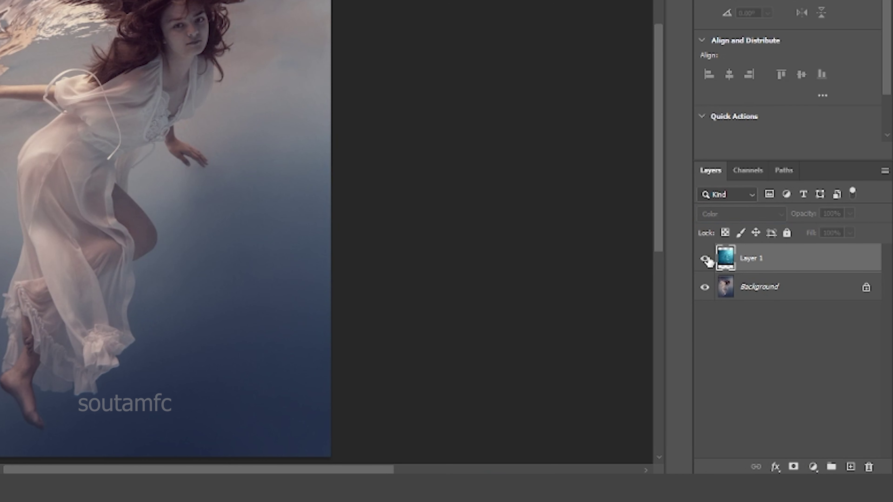
{"action": "left_click", "coordinate": [705, 259]}
{"action": "left_click", "coordinate": [705, 259]}
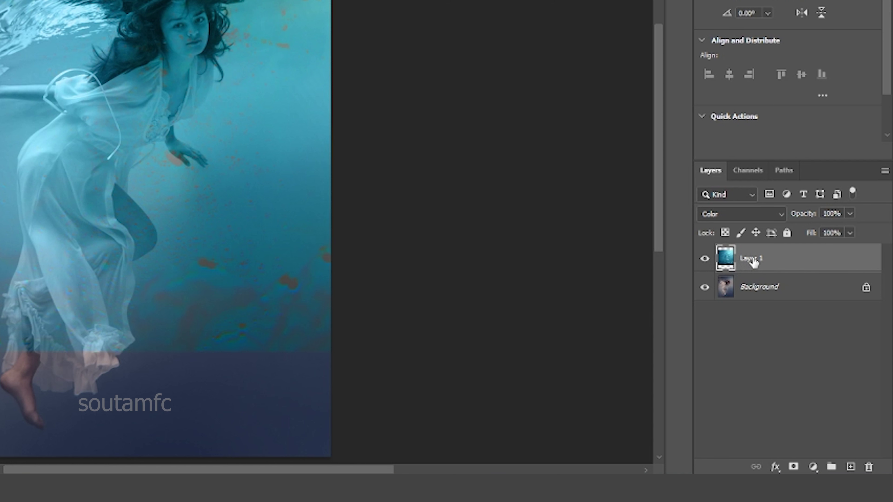
Duplicate Layer 1, blend the copy with Hard Light, and select both bubbles layers
{"action": "key", "text": "ctrl+j"}
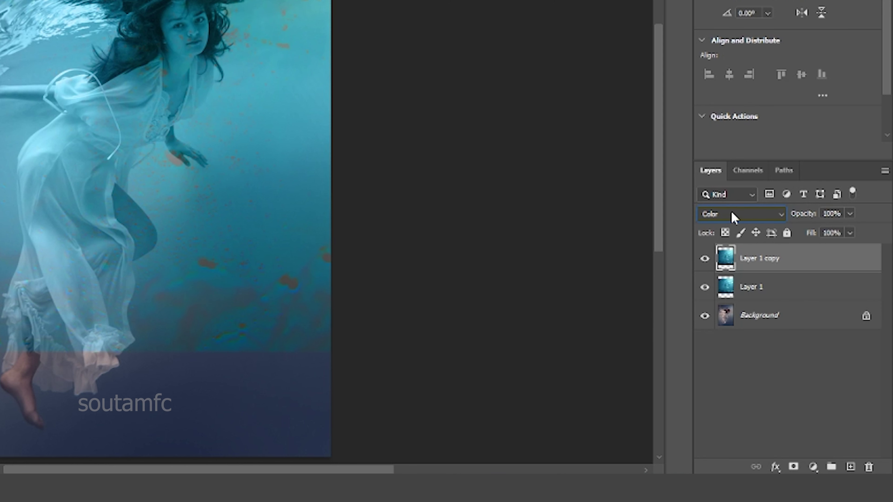
{"action": "left_click", "coordinate": [734, 217]}
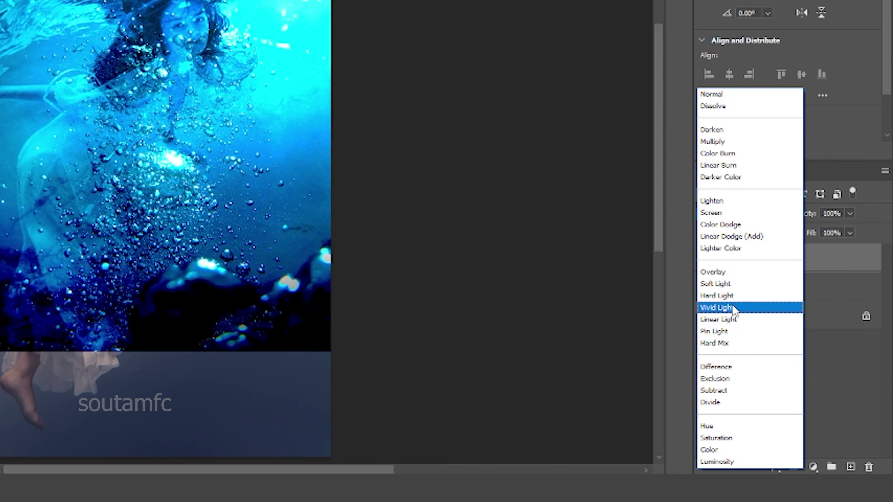
{"action": "left_click", "coordinate": [731, 297]}
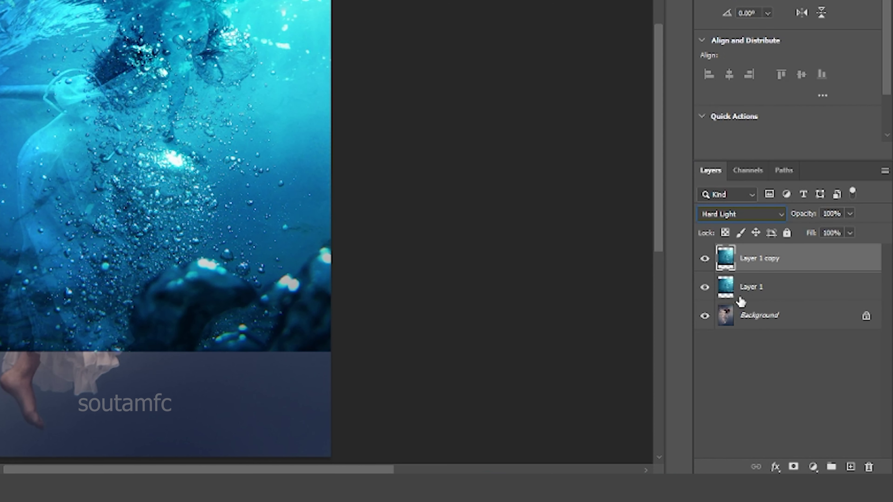
{"action": "left_click", "coordinate": [759, 291], "text": "shift"}
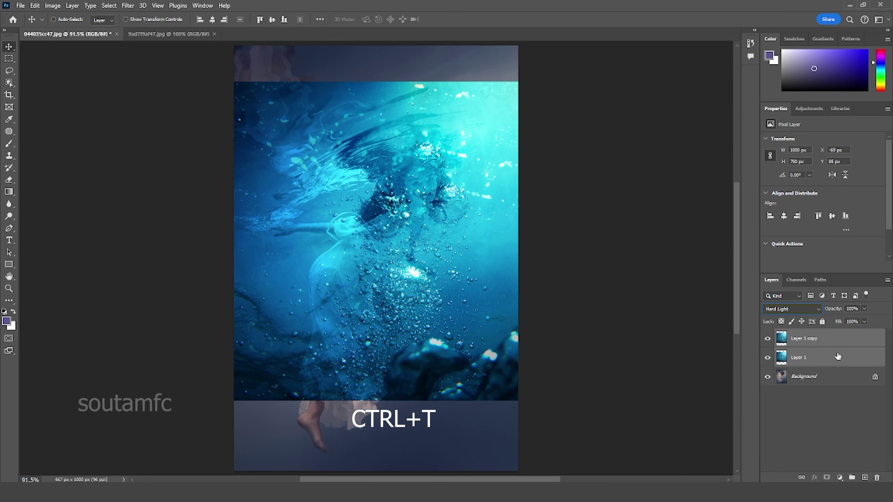
Scale both bubbles layers to 133.33%, shift them over the canvas, and commit the transform
{"action": "key", "text": "ctrl+t"}
{"action": "left_click_drag", "start_coordinate": [630, 400], "coordinate": [732, 470]}
{"action": "left_click_drag", "start_coordinate": [409, 380], "coordinate": [483, 385]}
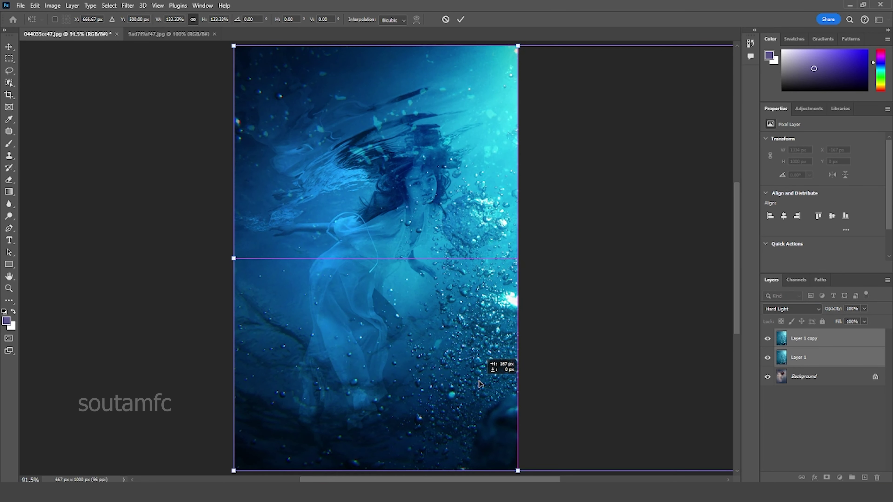
{"action": "left_click_drag", "start_coordinate": [484, 384], "coordinate": [484, 373]}
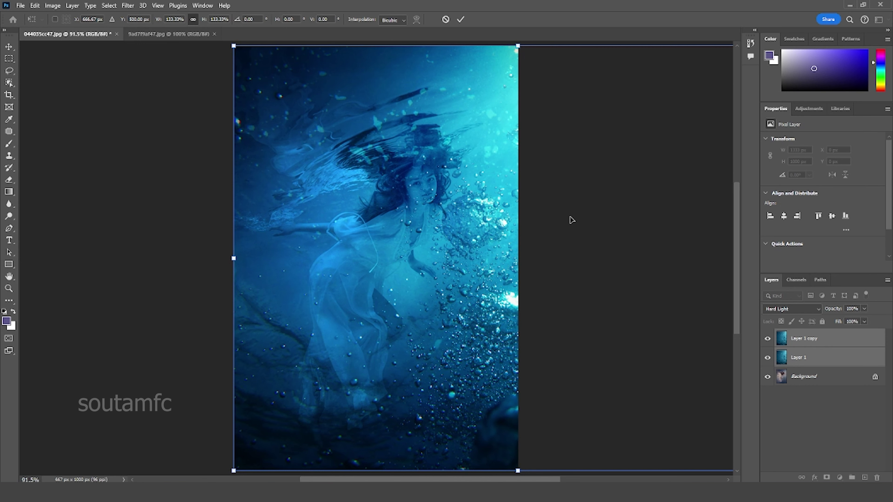
{"action": "key", "text": "Return"}
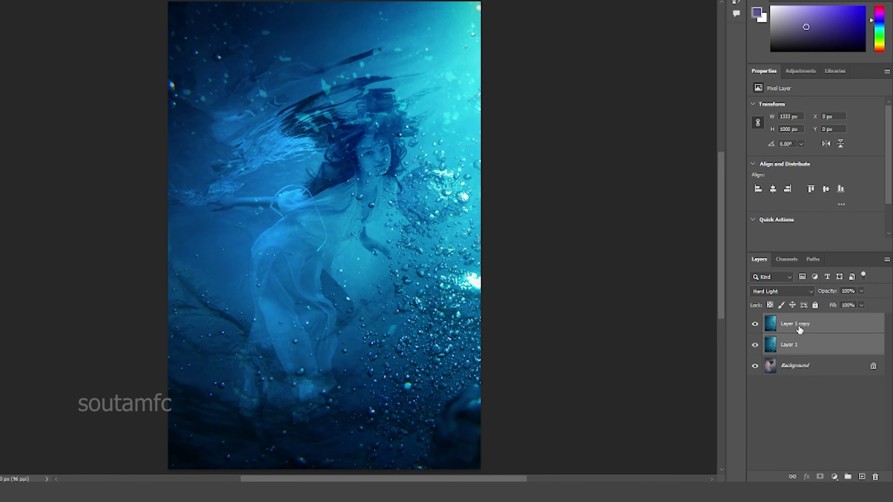
{"action": "left_click", "coordinate": [799, 327]}
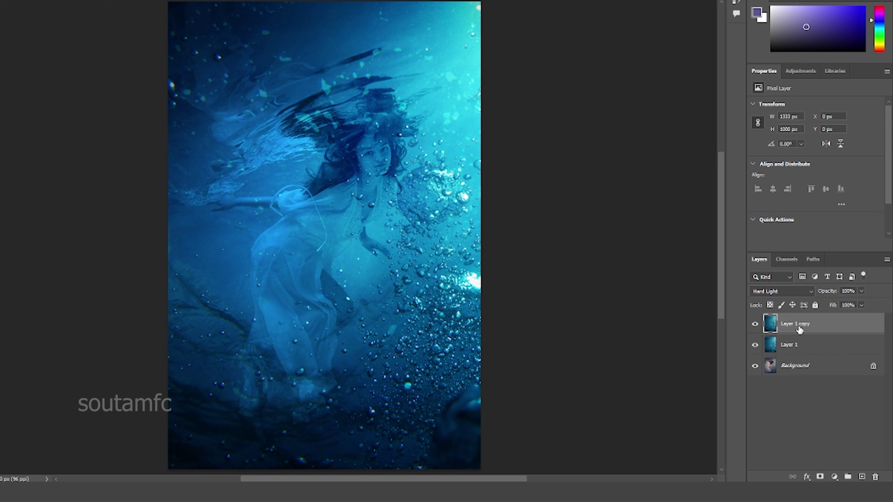
{"action": "left_click", "coordinate": [852, 292]}
{"action": "type", "text": "75"}
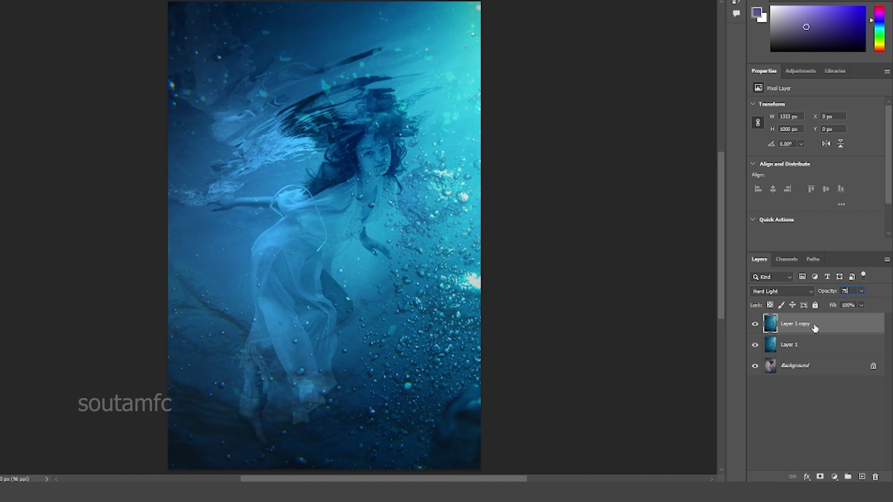
{"action": "left_click", "coordinate": [853, 289]}
{"action": "type", "text": "100"}
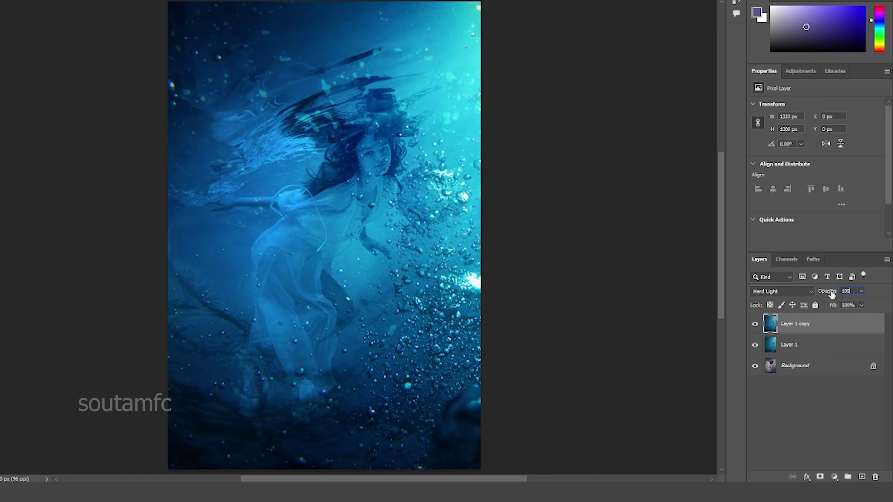
{"action": "left_click", "coordinate": [809, 366]}
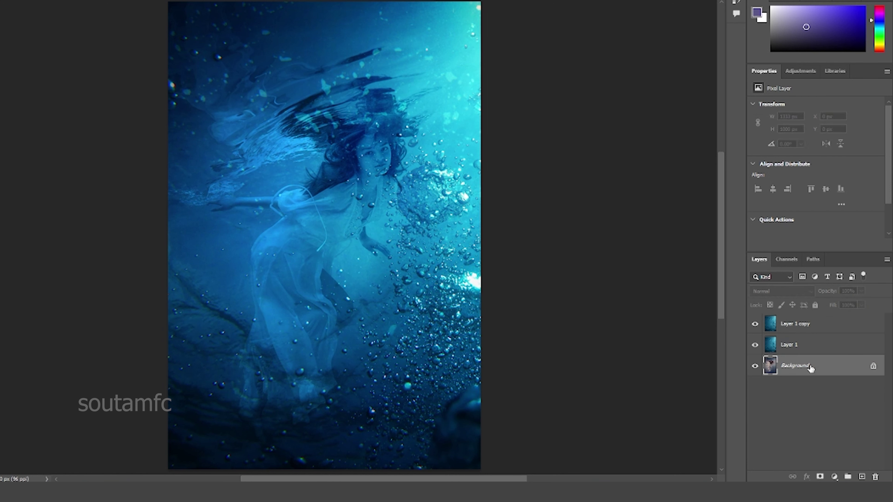
Duplicate the Background, move the copy to the top of the stack, and add a white mask
{"action": "key", "text": "ctrl+j"}
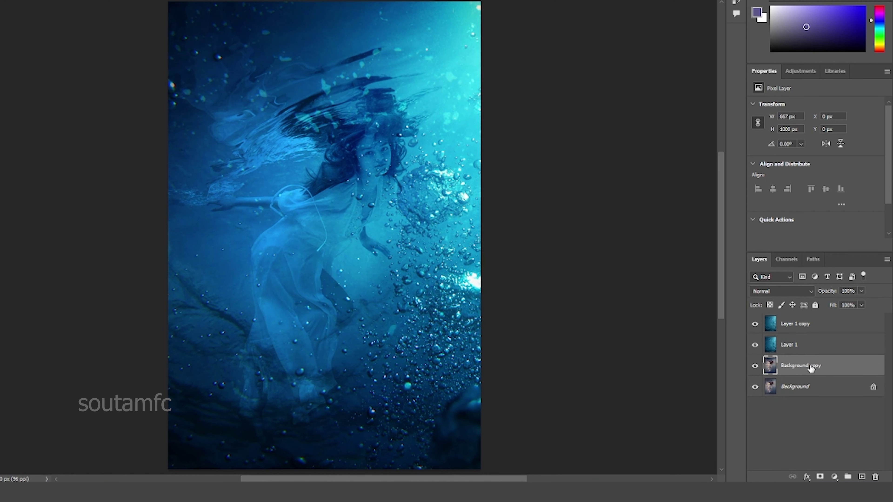
{"action": "left_click_drag", "start_coordinate": [810, 368], "coordinate": [805, 319]}
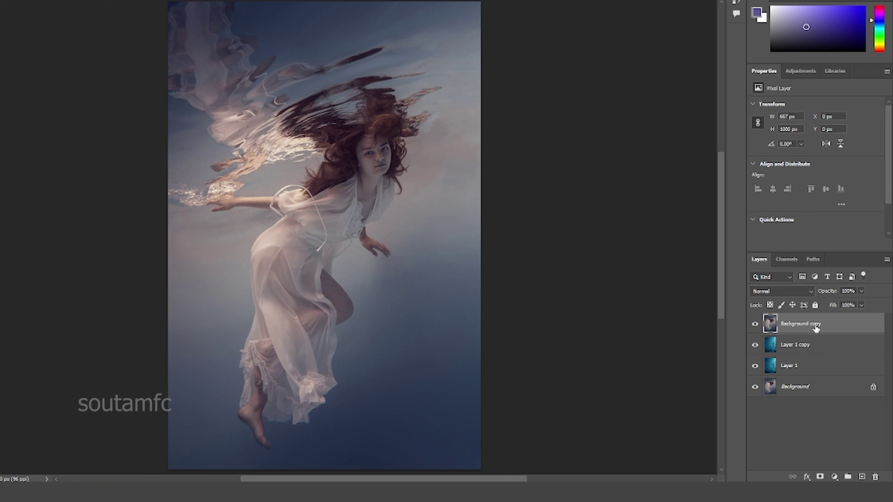
{"action": "left_click", "coordinate": [821, 476]}
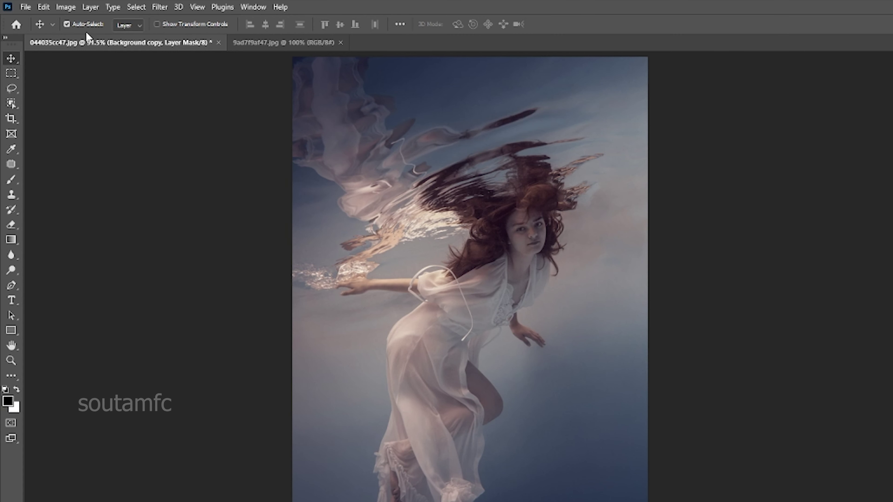
Apply Image with Merged RGB in Multiply to the Background copy mask, then toggle it to compare
{"action": "left_click", "coordinate": [68, 7]}
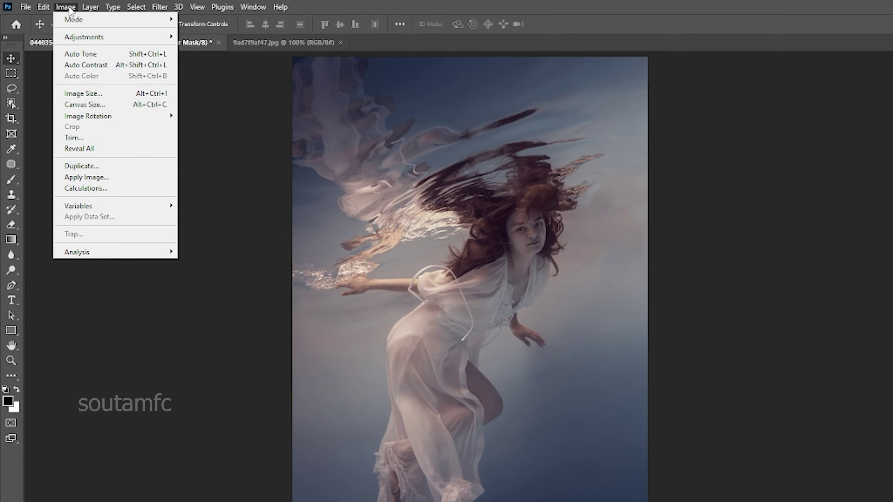
{"action": "left_click", "coordinate": [100, 178]}
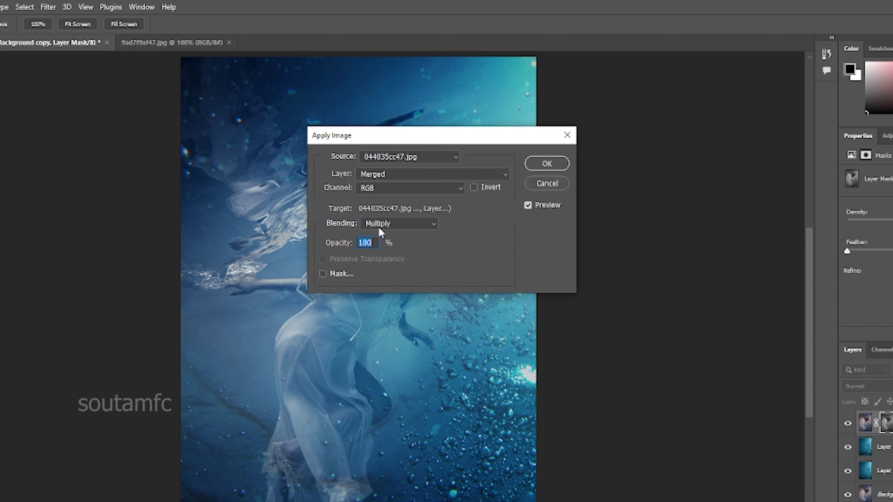
{"action": "left_click", "coordinate": [555, 168]}
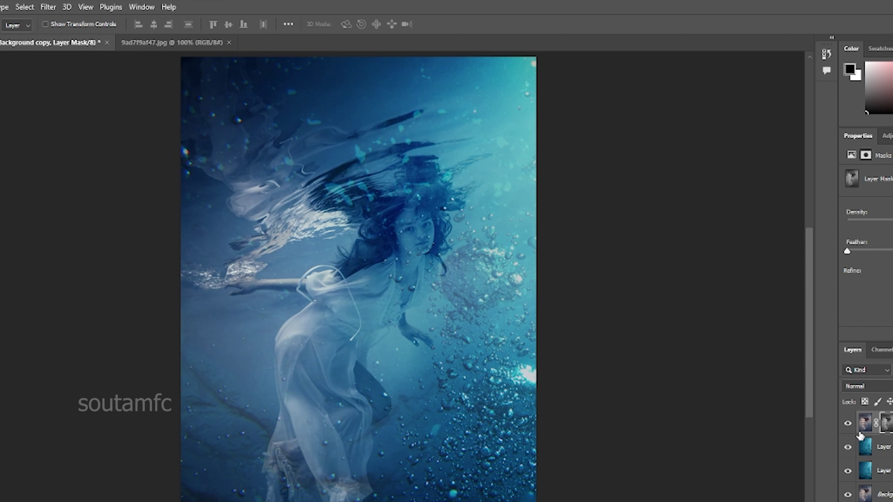
{"action": "left_click", "coordinate": [847, 424]}
{"action": "left_click", "coordinate": [848, 424]}
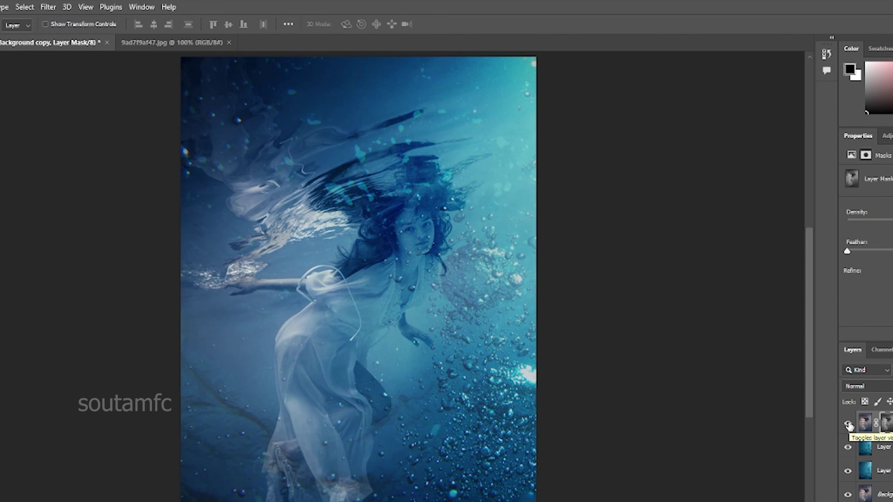
{"action": "left_click", "coordinate": [848, 424]}
{"action": "left_click", "coordinate": [849, 425]}
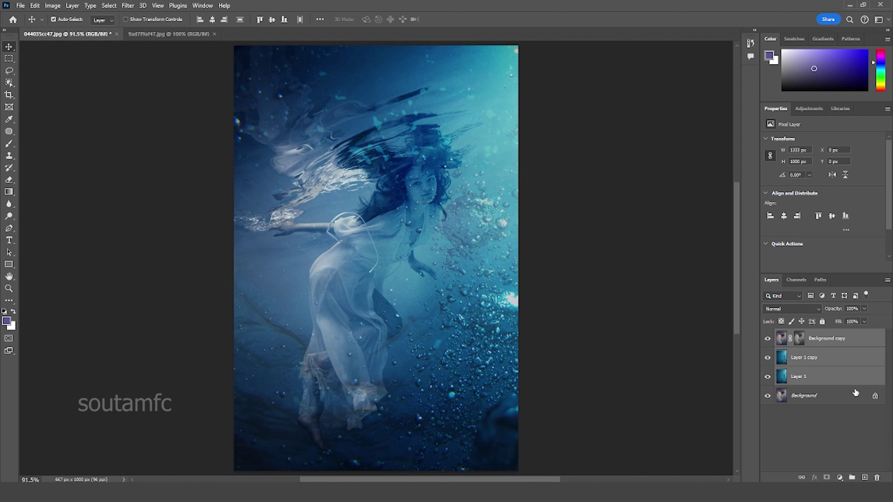
Group the three edit layers into Group 1 and toggle its visibility to compare before and after
{"action": "key", "text": "ctrl+g"}
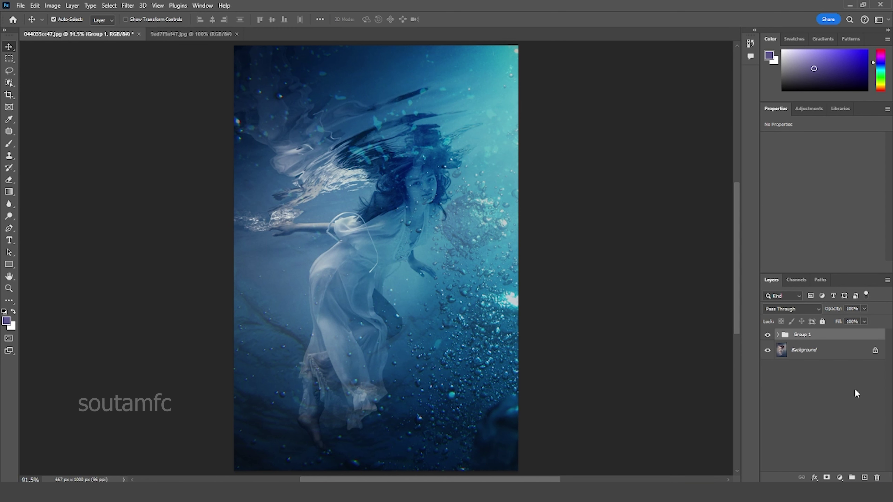
{"action": "left_click", "coordinate": [768, 335]}
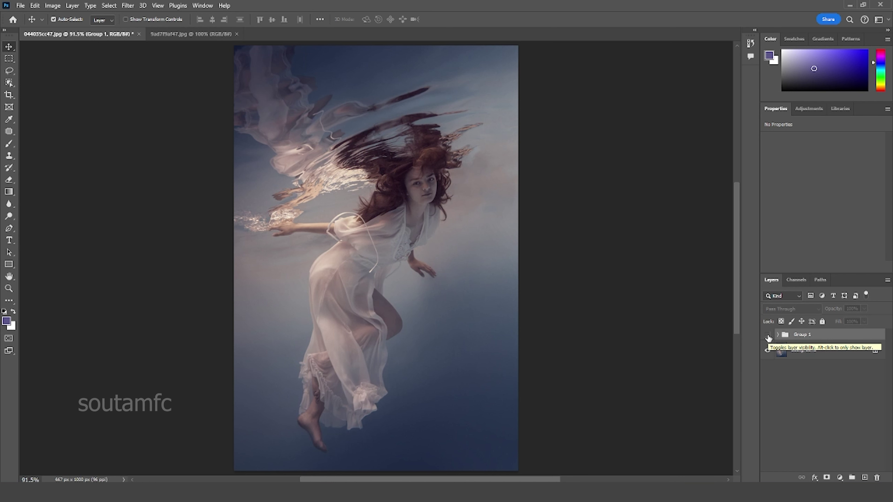
{"action": "left_click", "coordinate": [768, 336]}
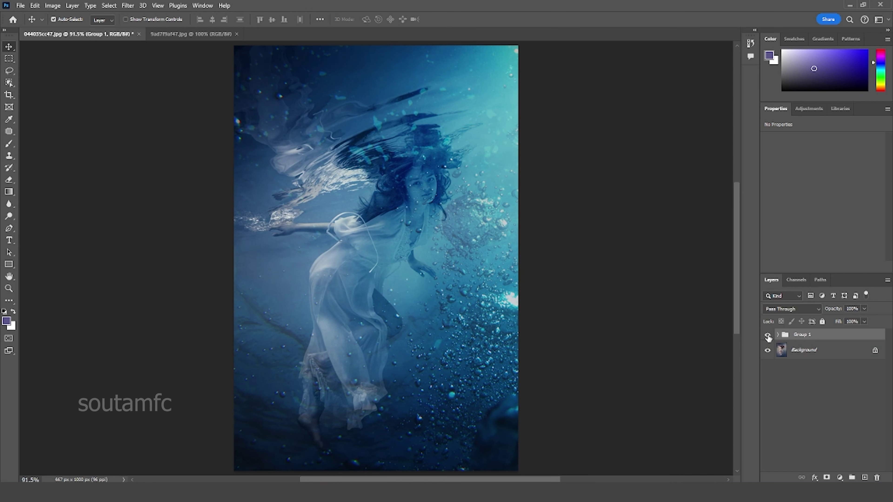
{"action": "left_click", "coordinate": [767, 336]}
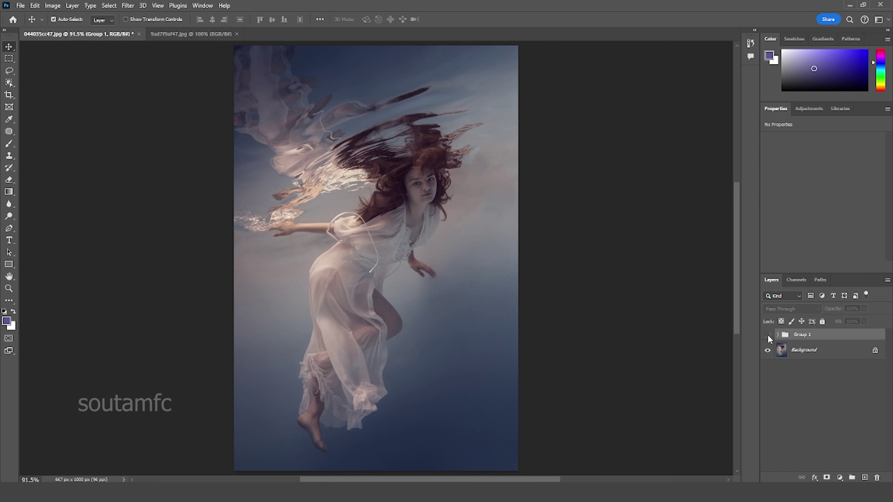
{"action": "left_click", "coordinate": [768, 336]}
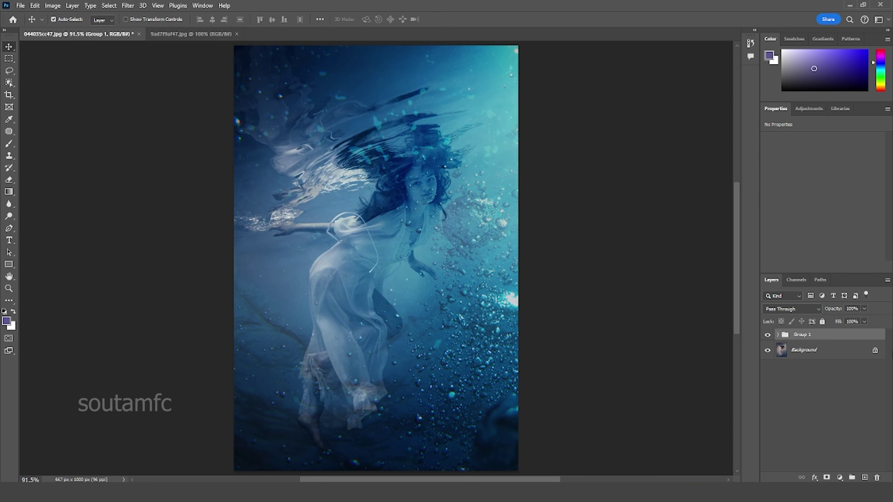